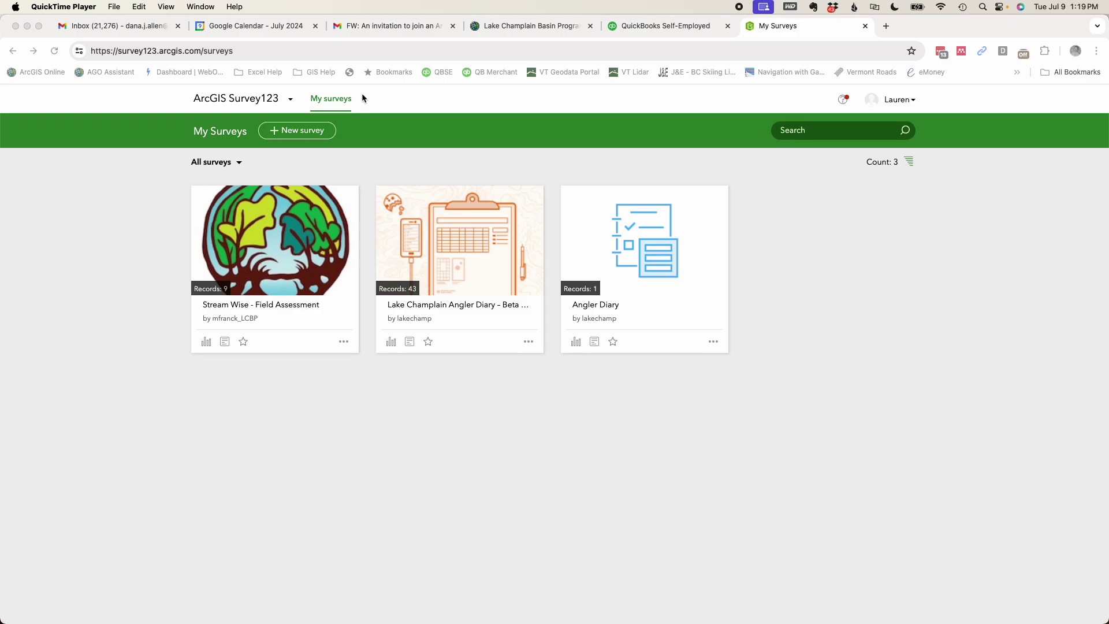
# - Open the Stream Wise - Field Assessment survey and show its submitted data
pyautogui.click(287, 309)
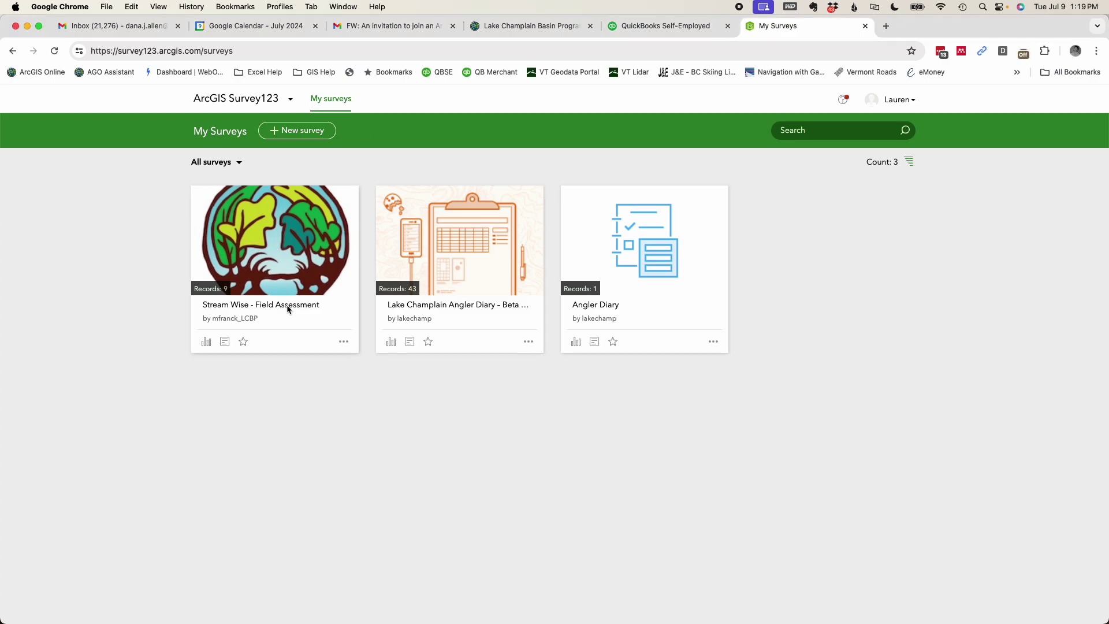
pyautogui.click(278, 258)
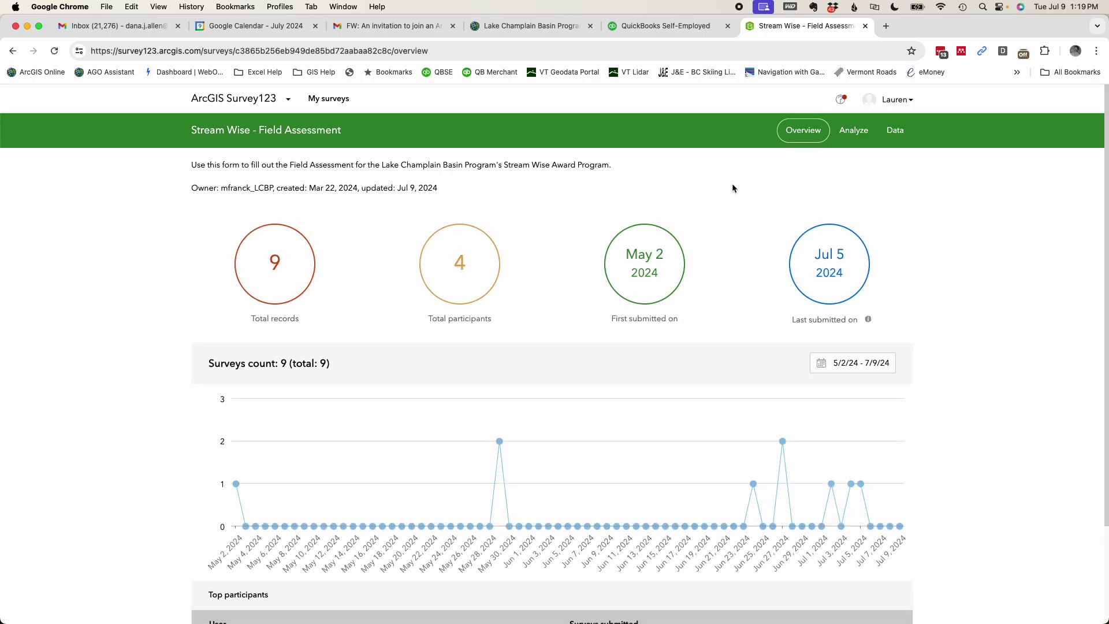
pyautogui.click(893, 137)
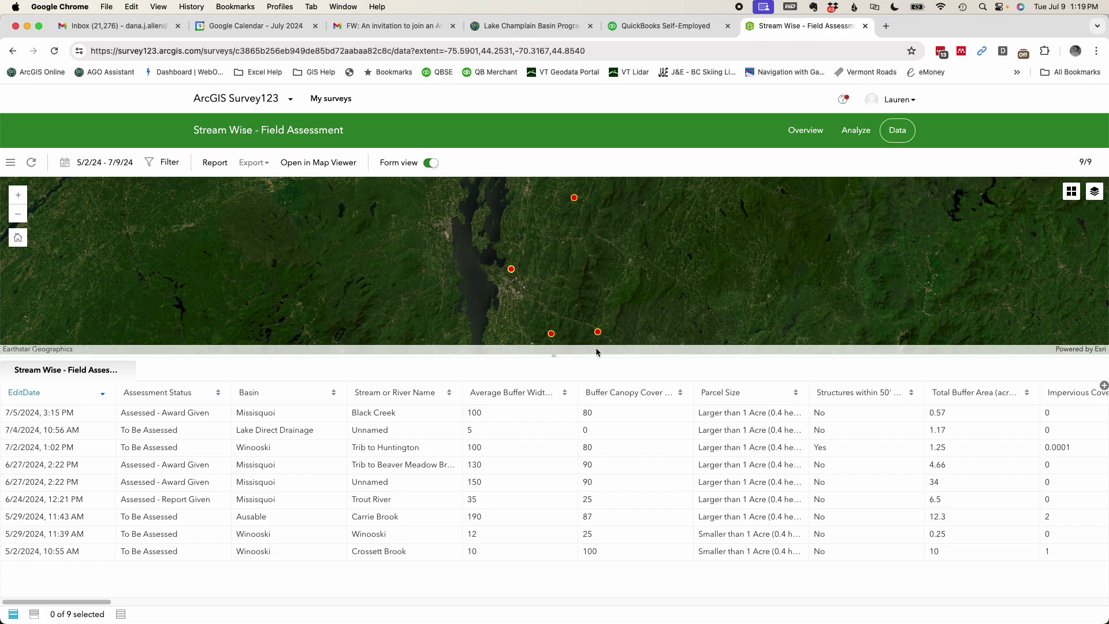
# - Enlarge the map area to examine the submission locations around Lake Champlain, and restore the space for the records table
pyautogui.moveTo(559, 356); pyautogui.dragTo(556, 511)
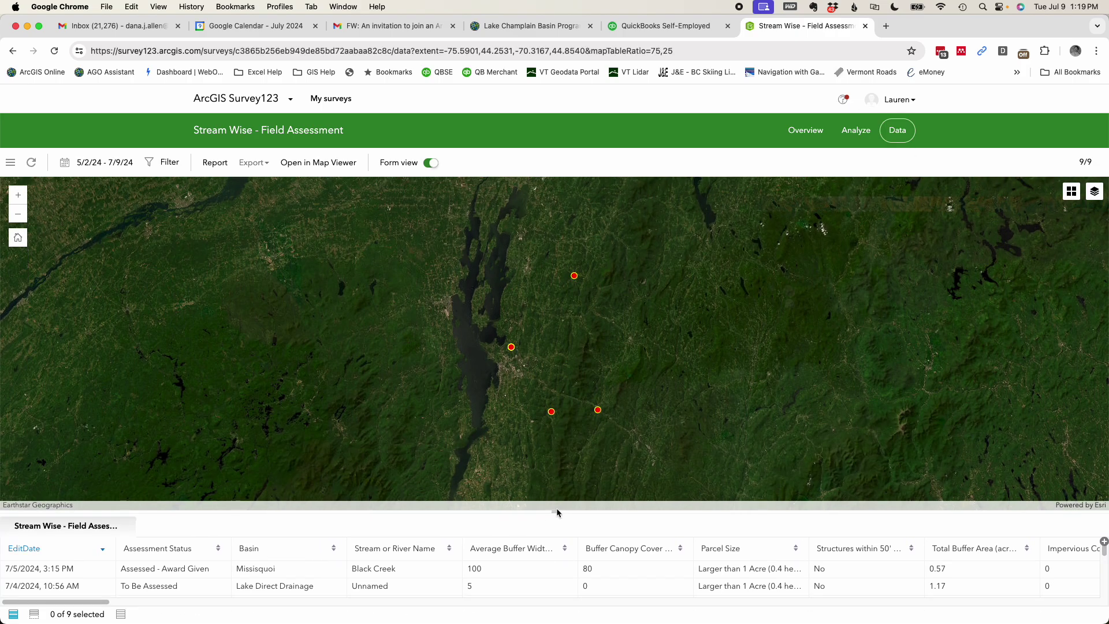
pyautogui.moveTo(531, 302); pyautogui.dragTo(542, 271)
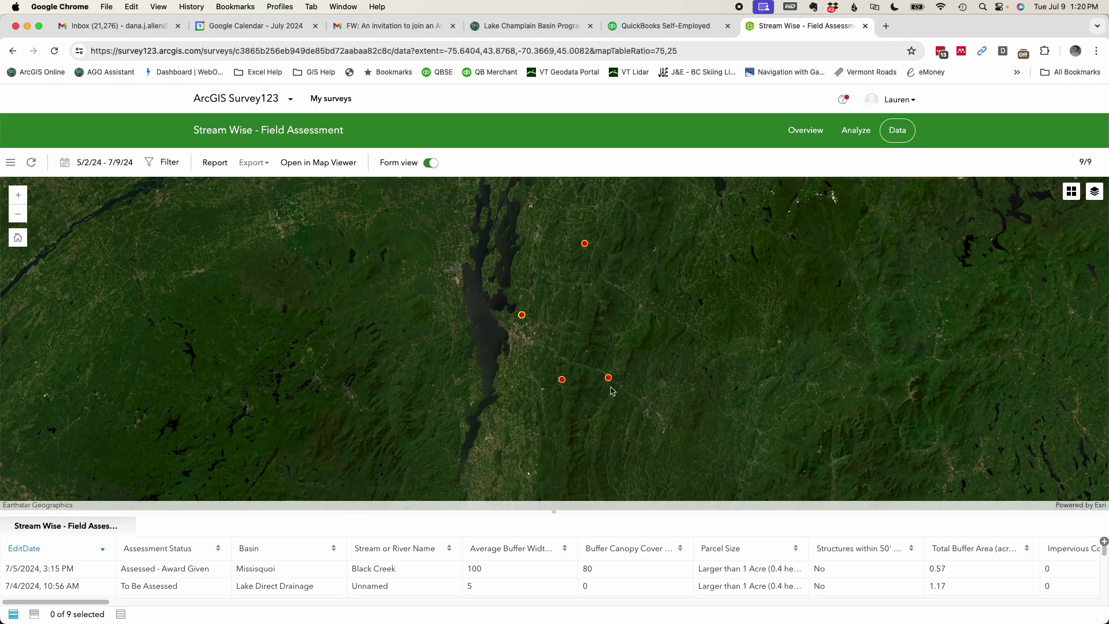
pyautogui.scroll(-2, 611, 381)
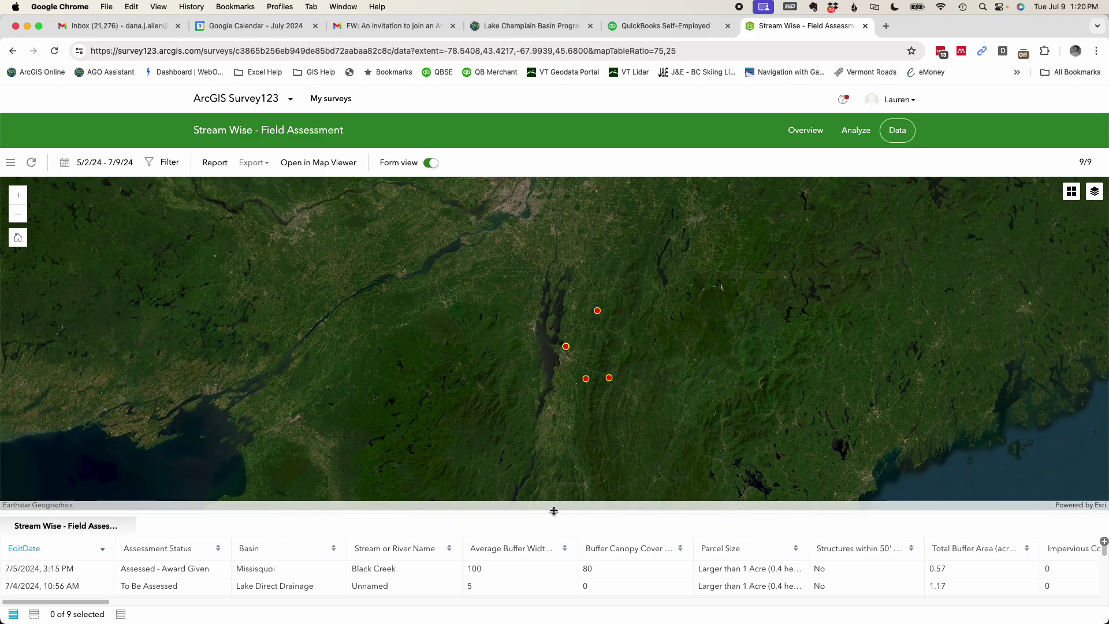
pyautogui.moveTo(554, 512); pyautogui.dragTo(556, 360)
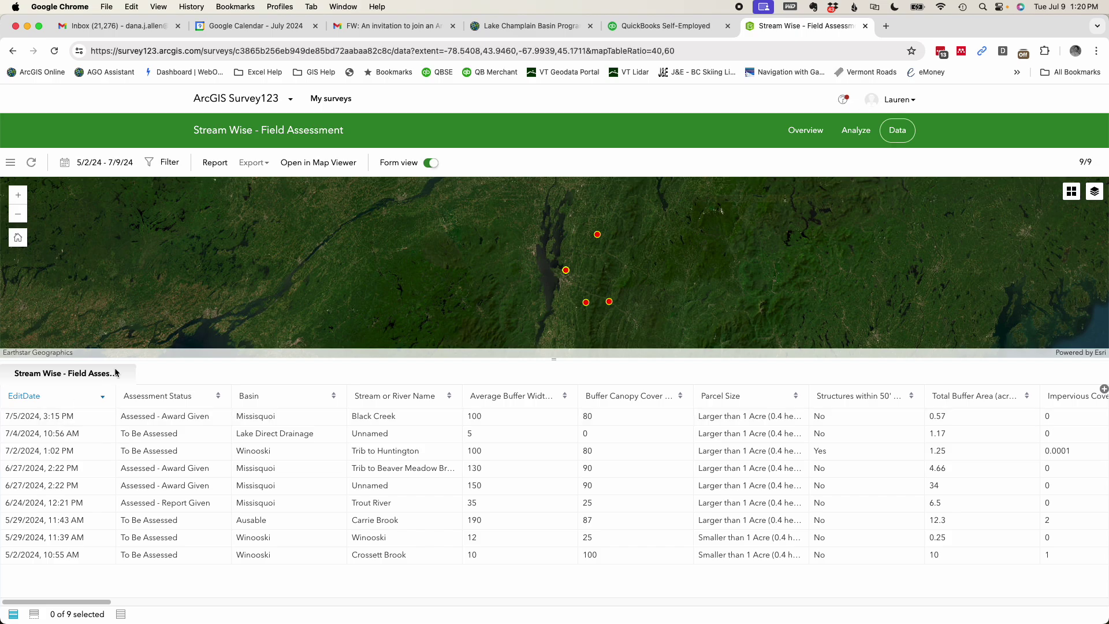
# - Open the Black Creek record edited on 7/5/2024 and view its attached desktop assessment map at larger size
pyautogui.click(68, 417)
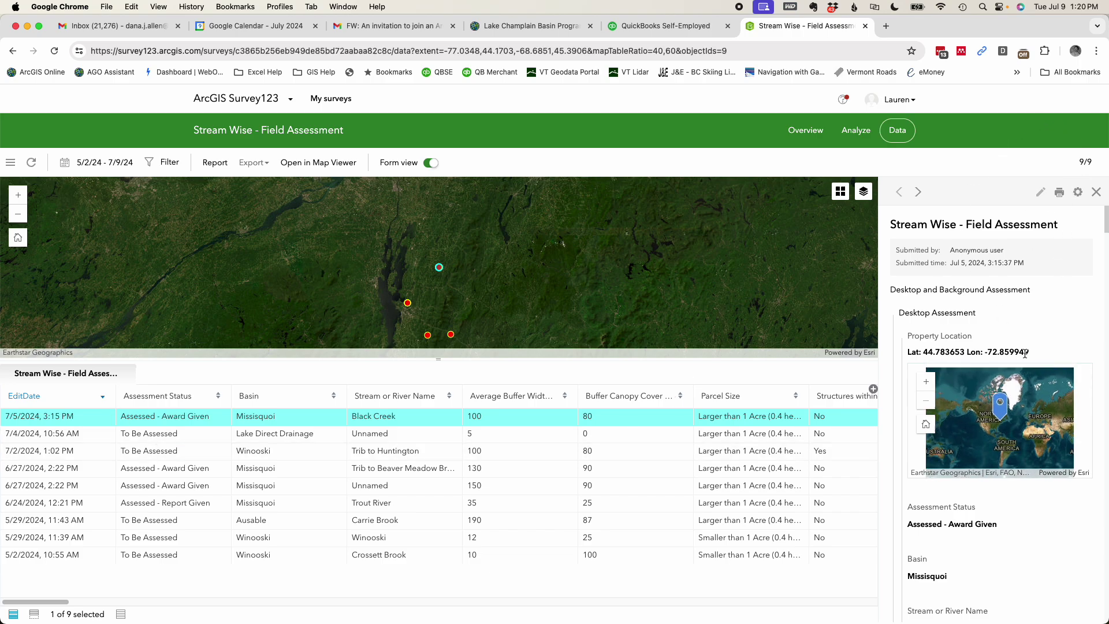
pyautogui.scroll(-5, 1032, 514)
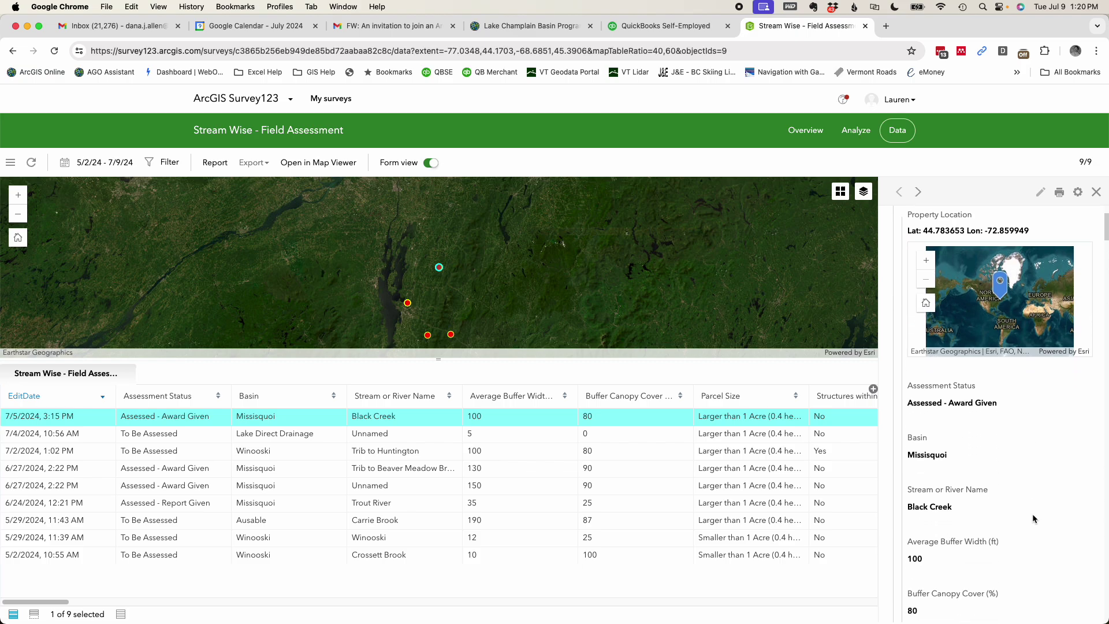
pyautogui.scroll(-15, 1022, 467)
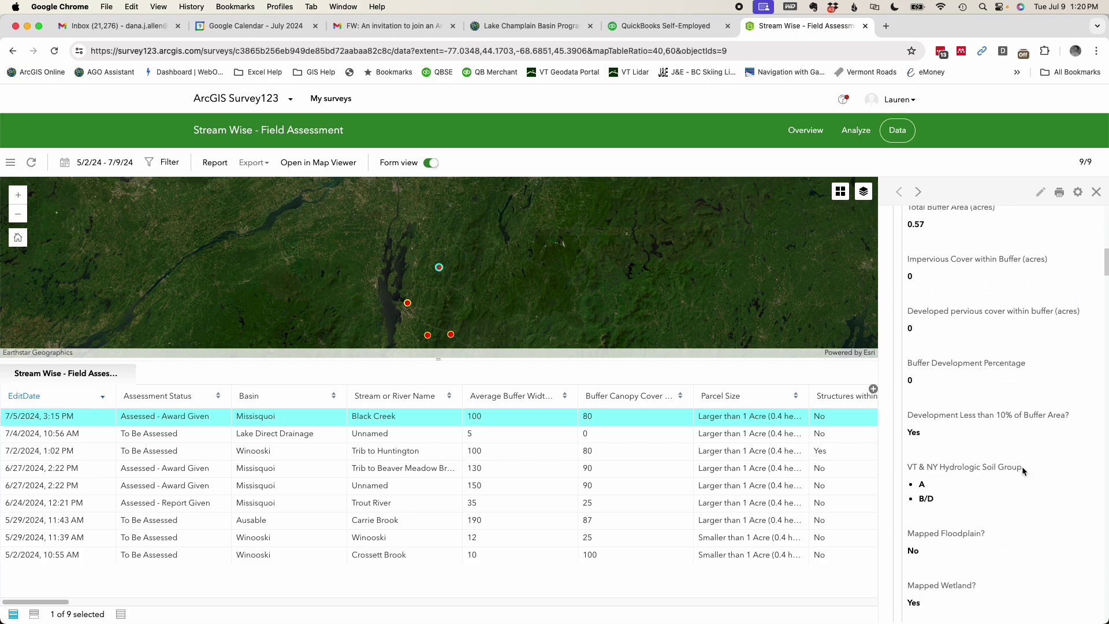
pyautogui.click(960, 369)
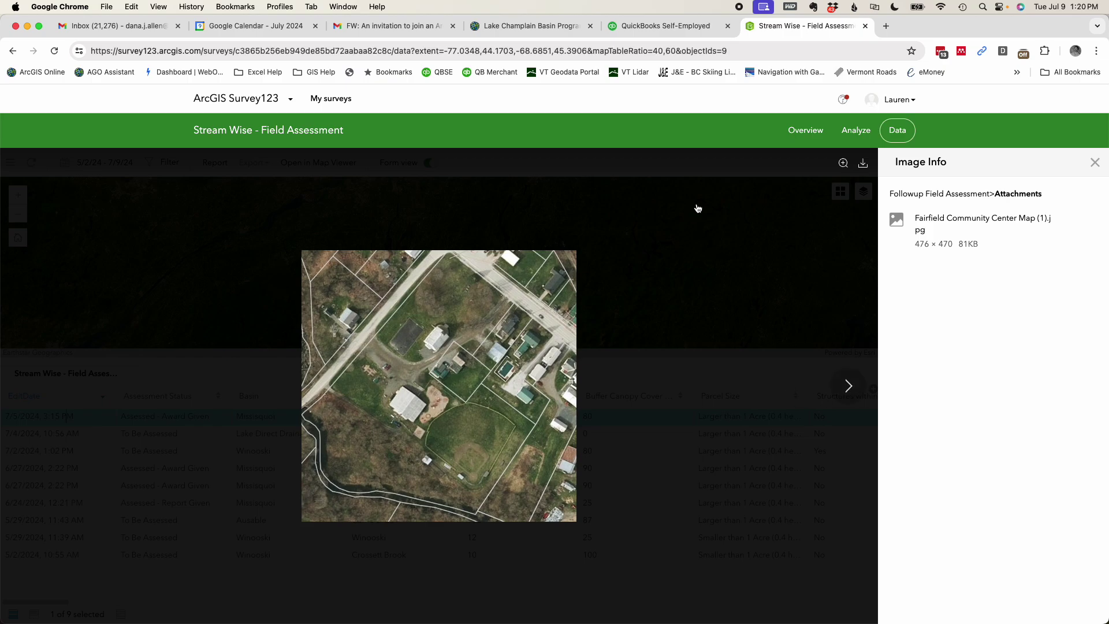
# - Save the attached Fairfield Community Center Map image to the Desktop and close its preview in the survey
pyautogui.click(863, 164)
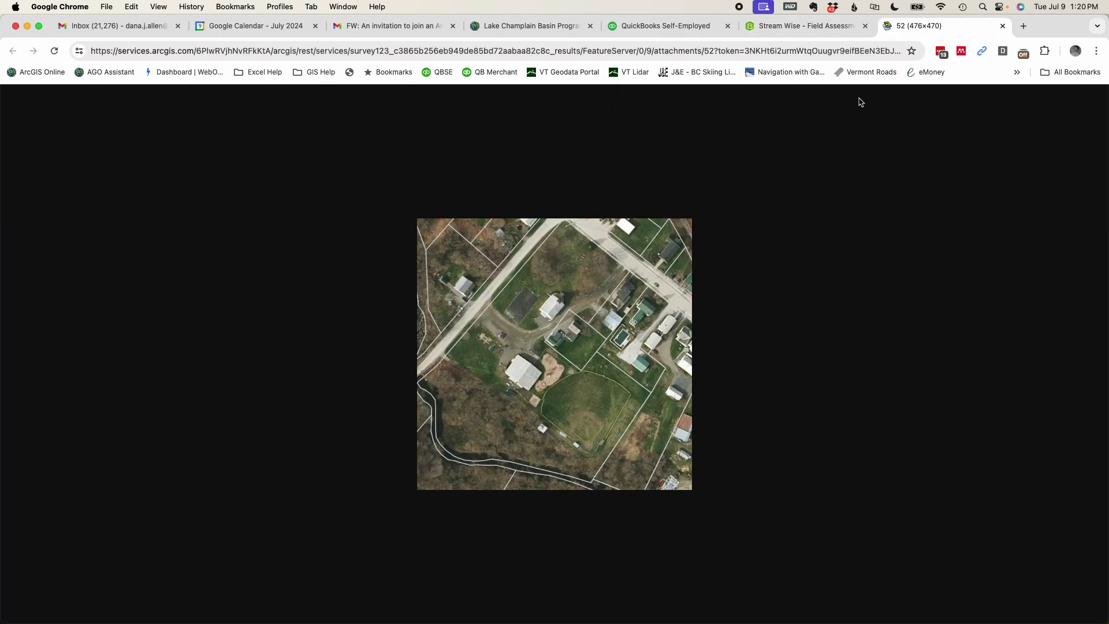
pyautogui.rightClick(610, 301)
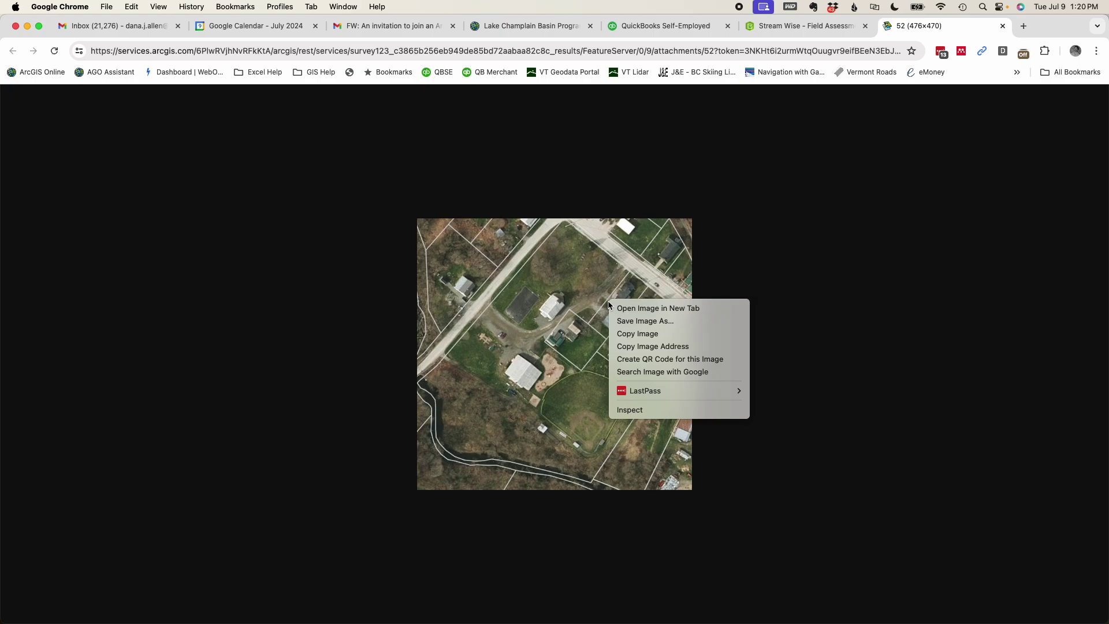
pyautogui.click(617, 322)
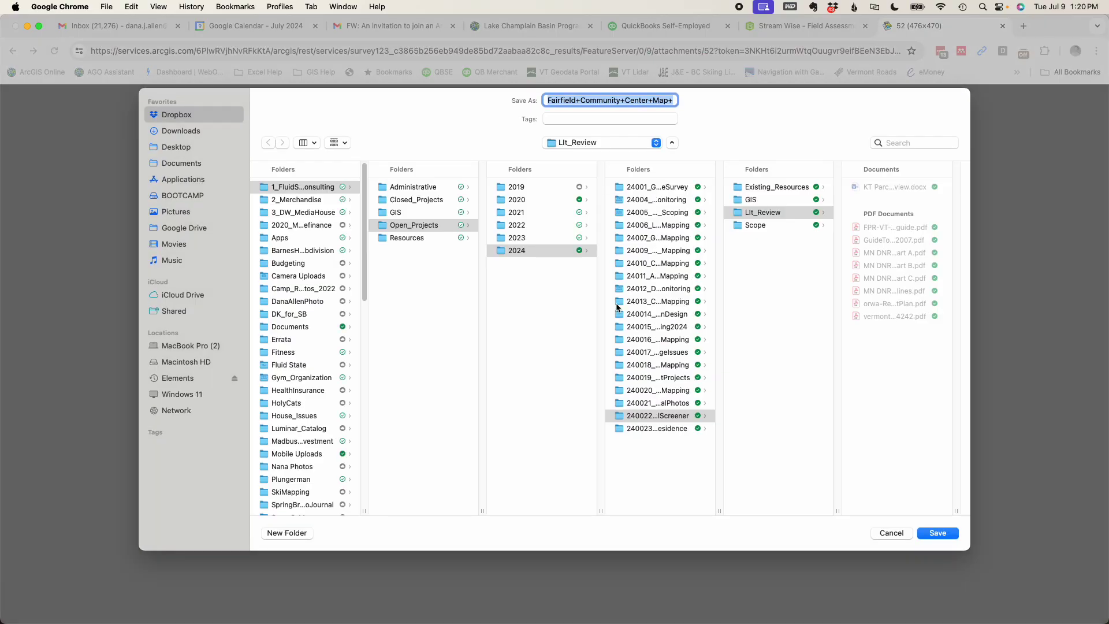
pyautogui.click(179, 147)
pyautogui.click(942, 532)
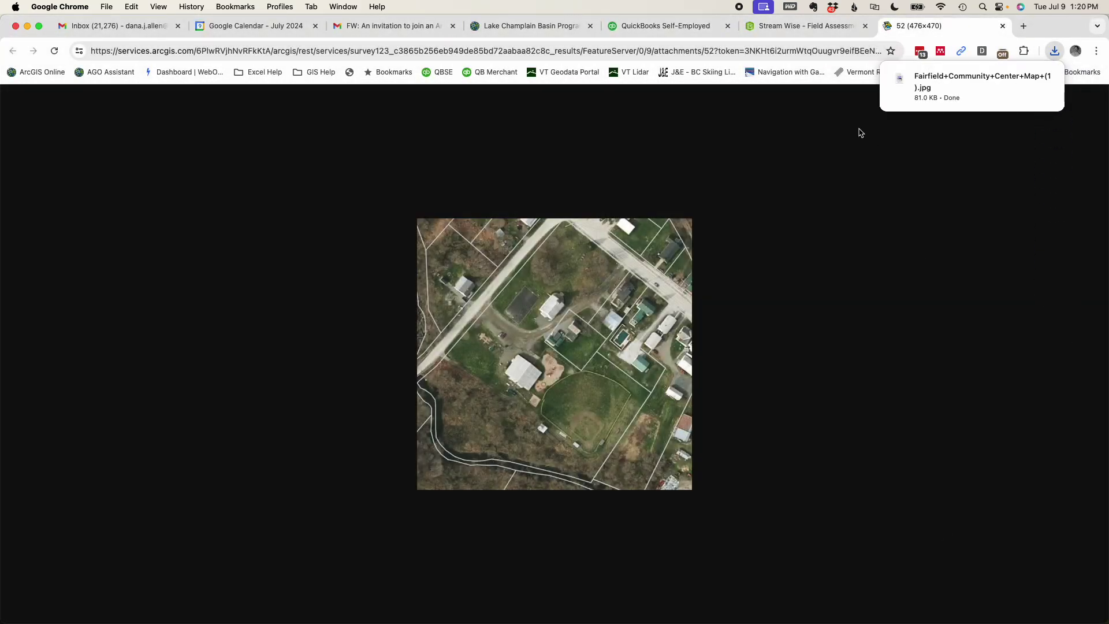
pyautogui.click(796, 27)
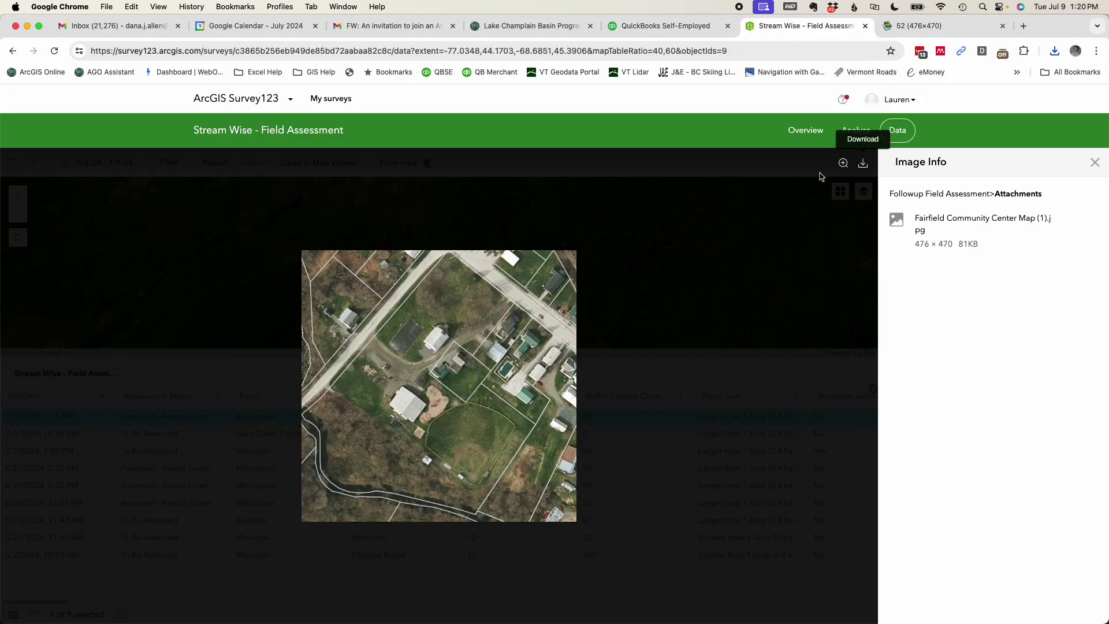
pyautogui.click(1095, 163)
# - Save the Buffer Width photo from the record's Initial Field Assessment to the Desktop and close its preview
pyautogui.scroll(-3, 1054, 360)
pyautogui.scroll(-15, 1055, 366)
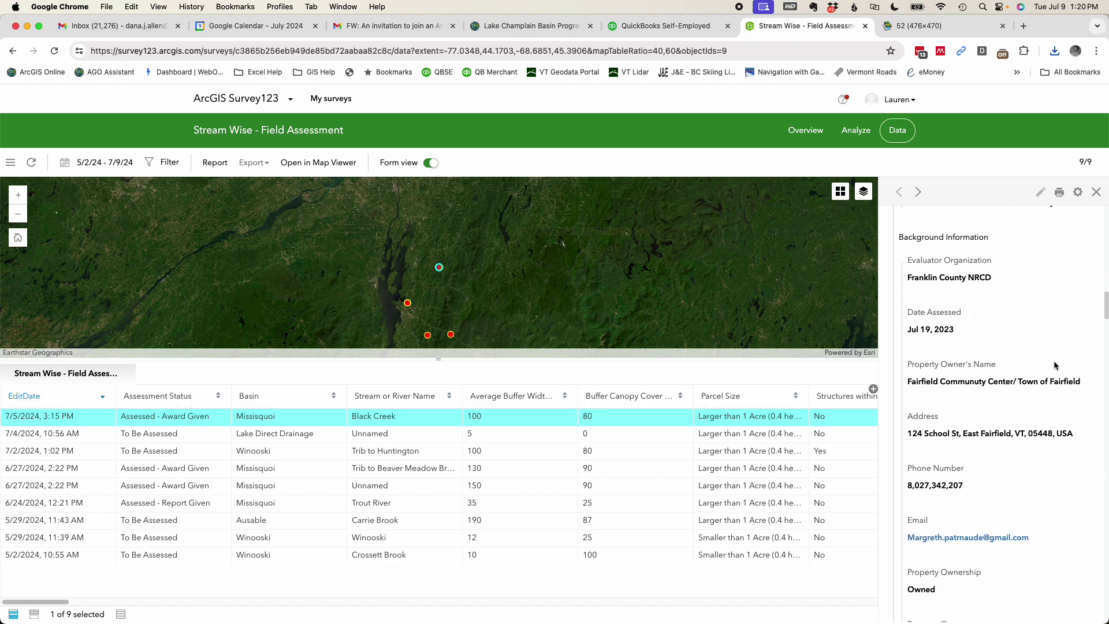
pyautogui.scroll(-4, 1055, 365)
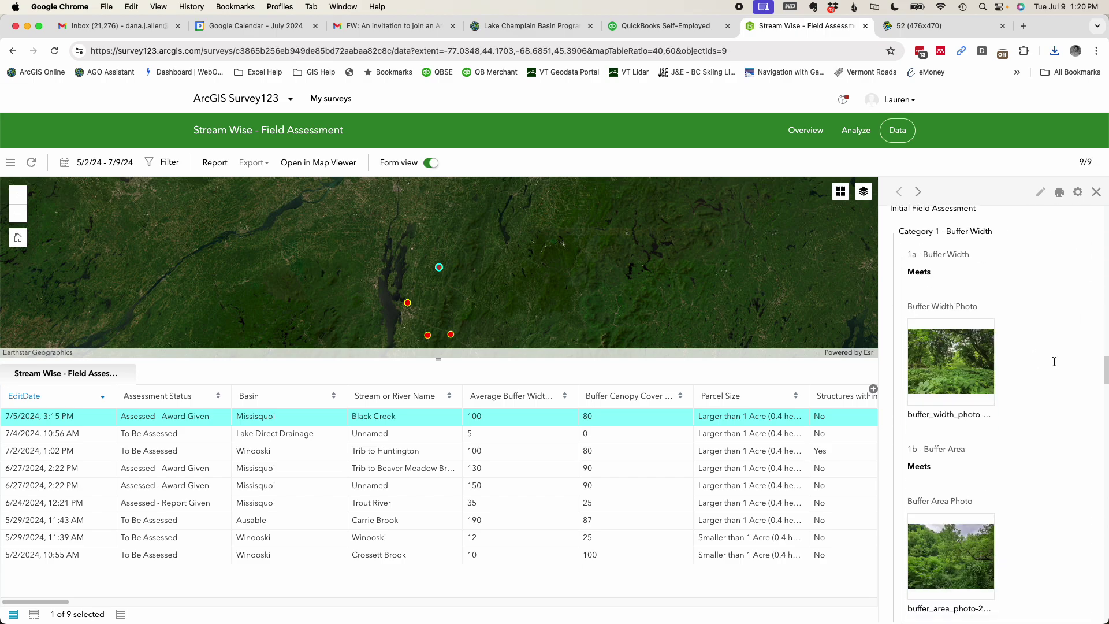
pyautogui.click(947, 349)
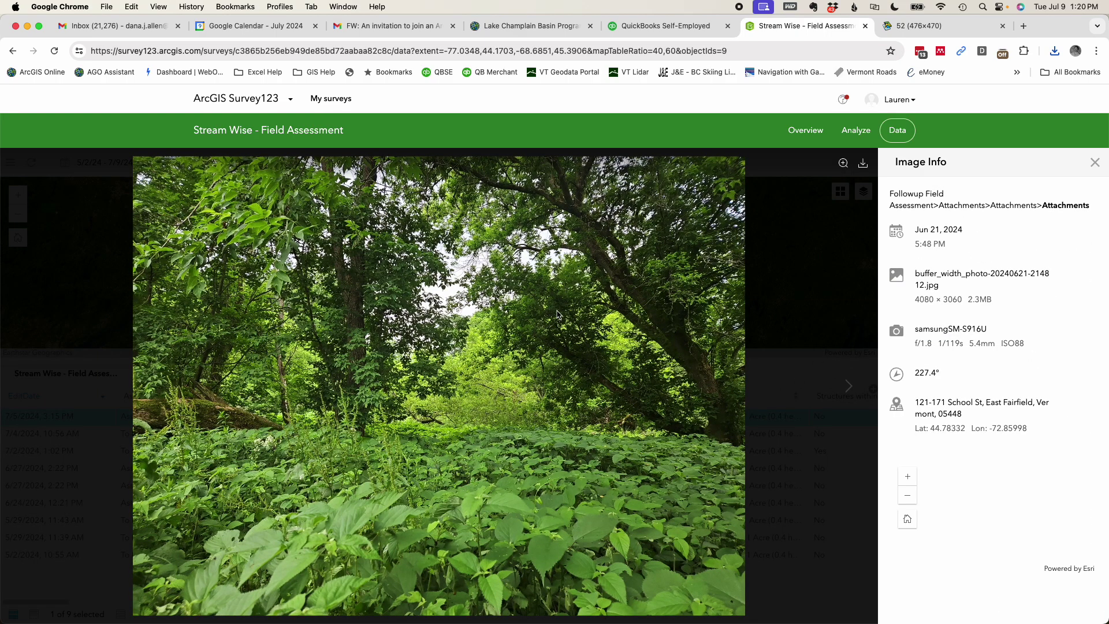
pyautogui.rightClick(556, 307)
pyautogui.click(580, 328)
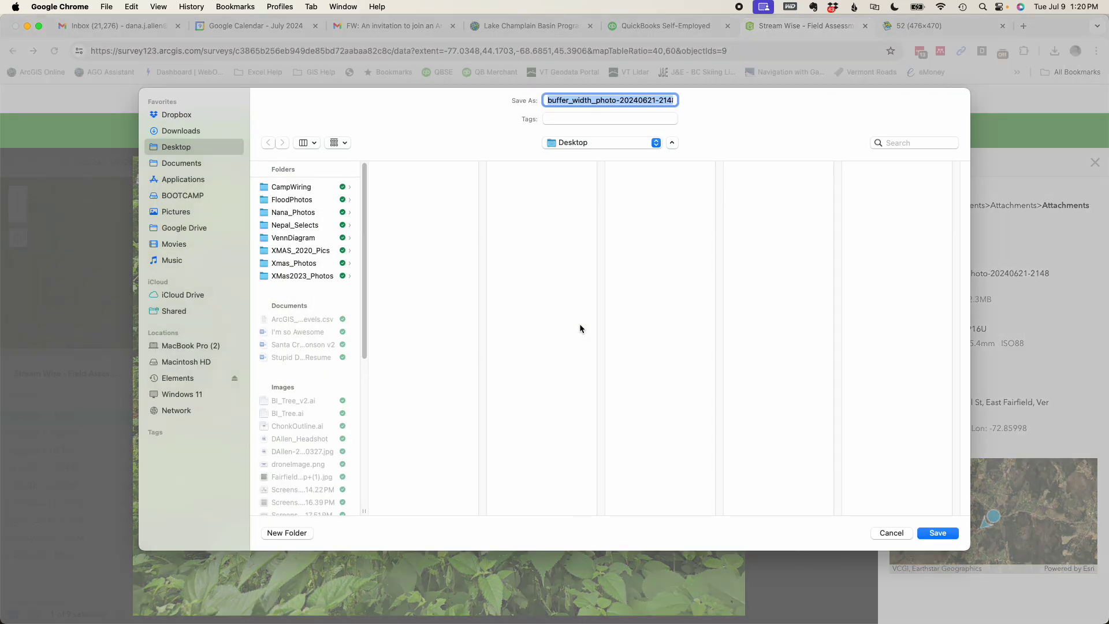
pyautogui.press('Return')
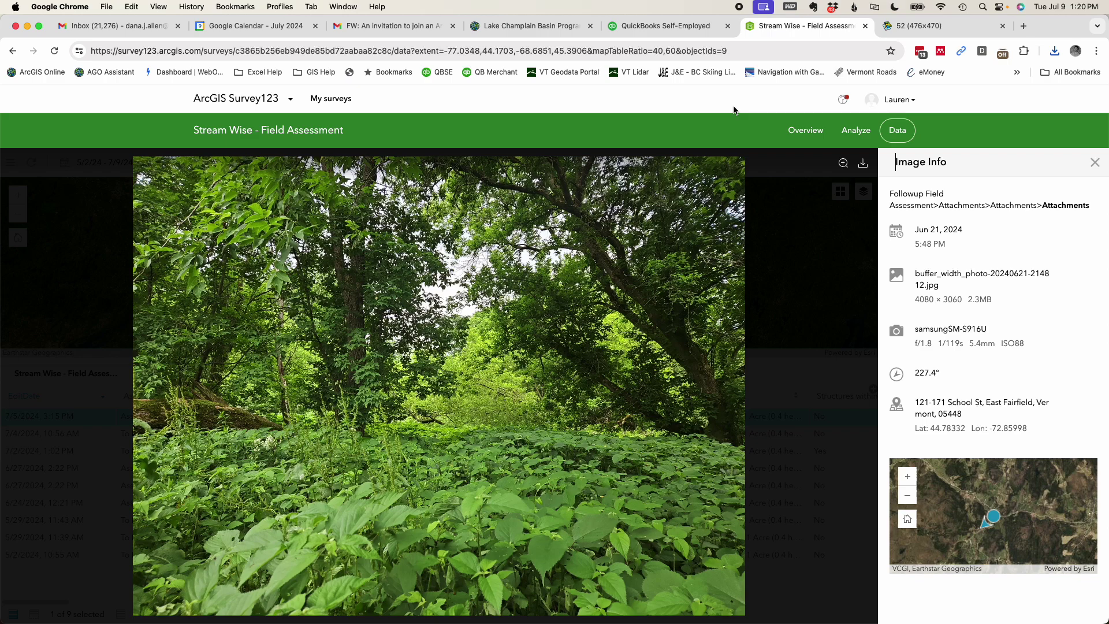
pyautogui.click(1094, 164)
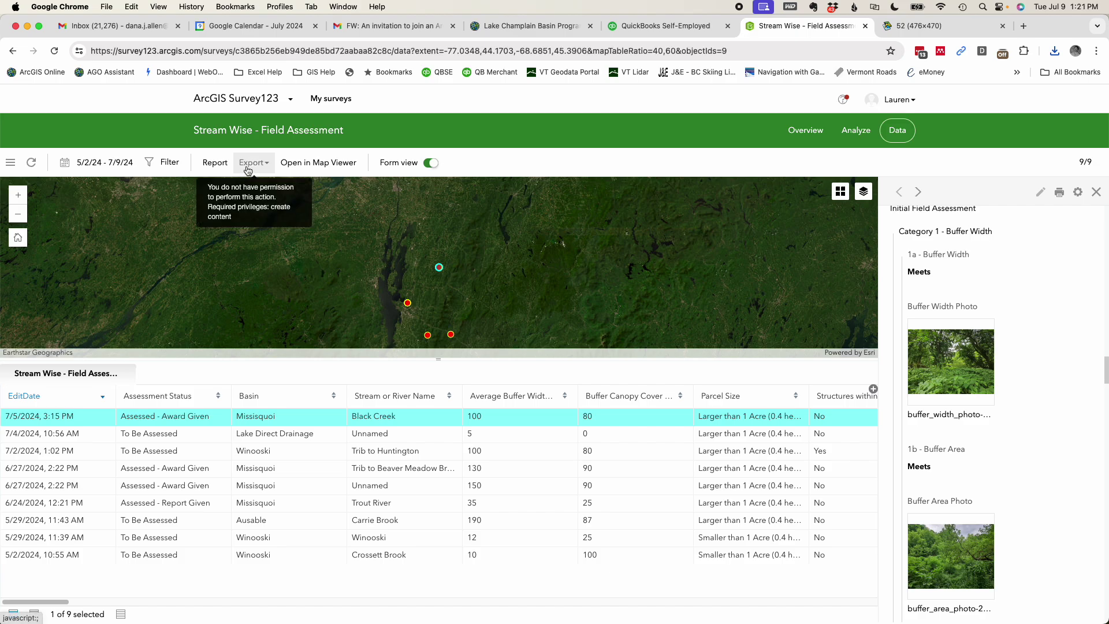
# - Set up a report for the selected record with the sampleTemplateIndividual template and Portable Document Format (.pdf) output
pyautogui.click(216, 165)
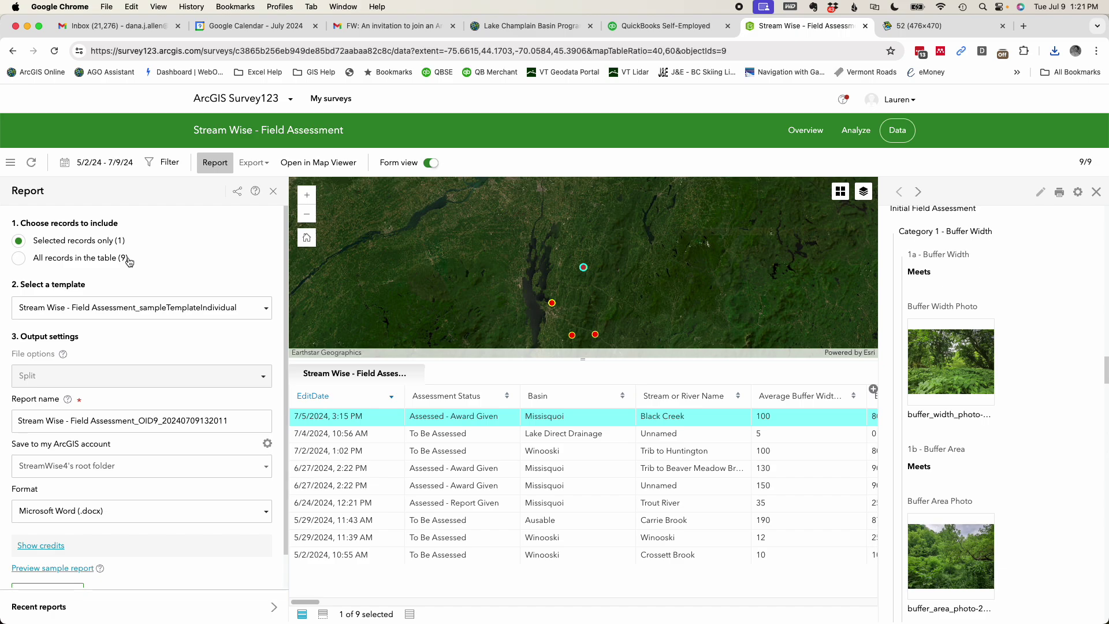
pyautogui.click(266, 313)
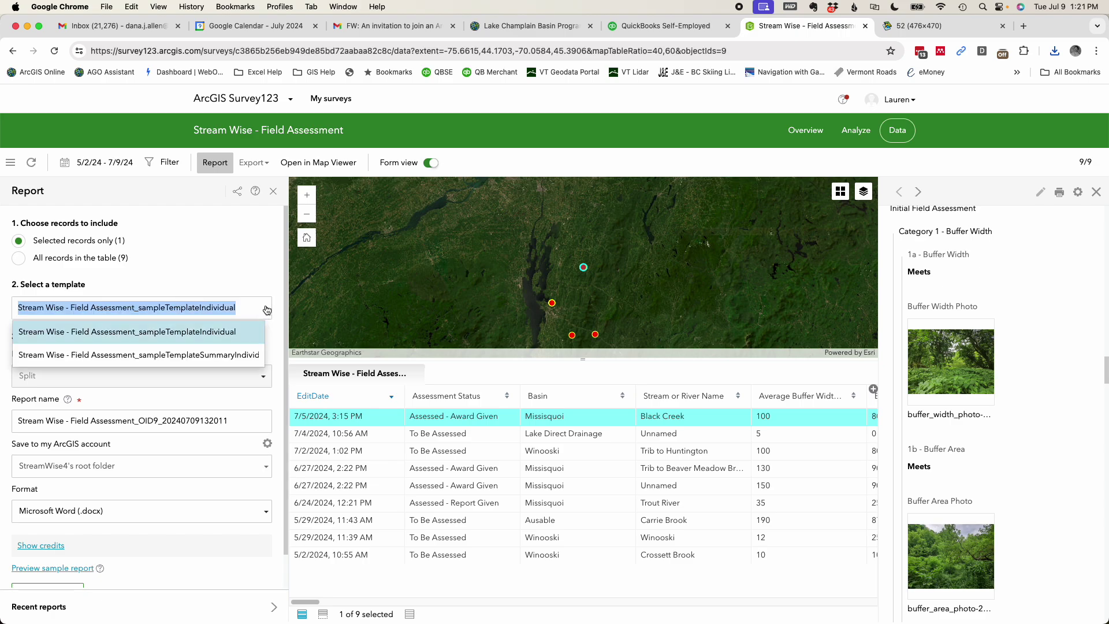
pyautogui.click(268, 311)
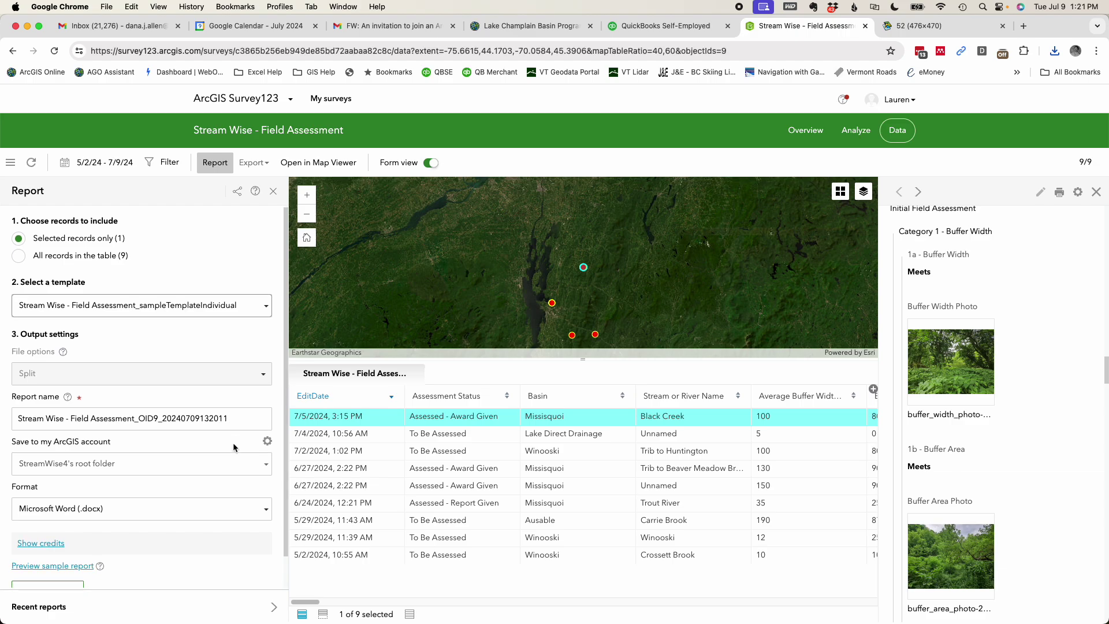
pyautogui.click(237, 513)
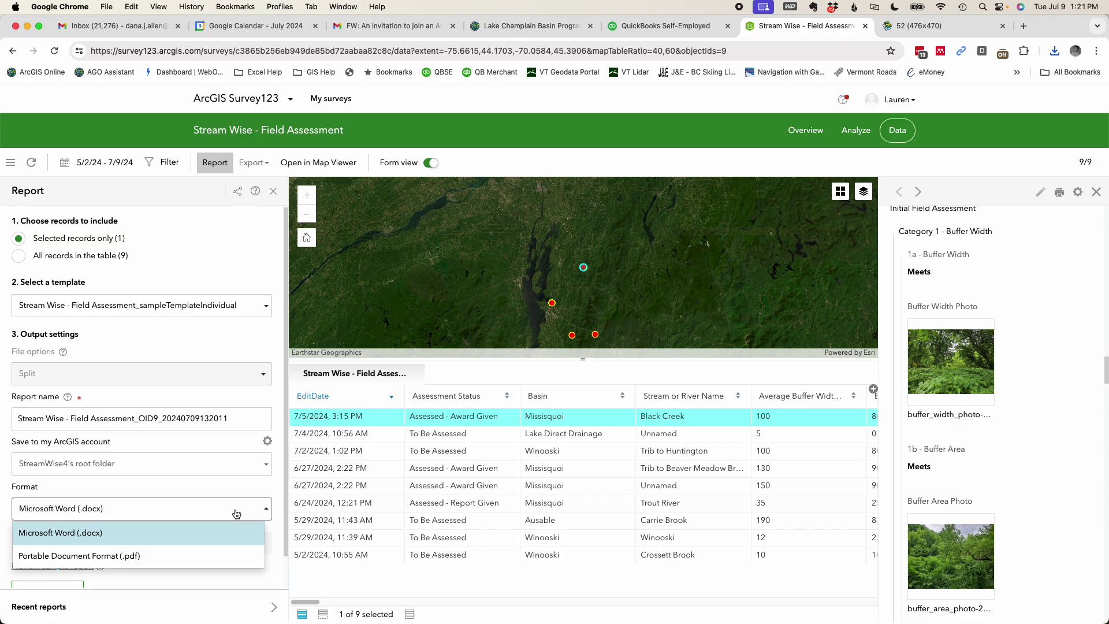
pyautogui.click(201, 555)
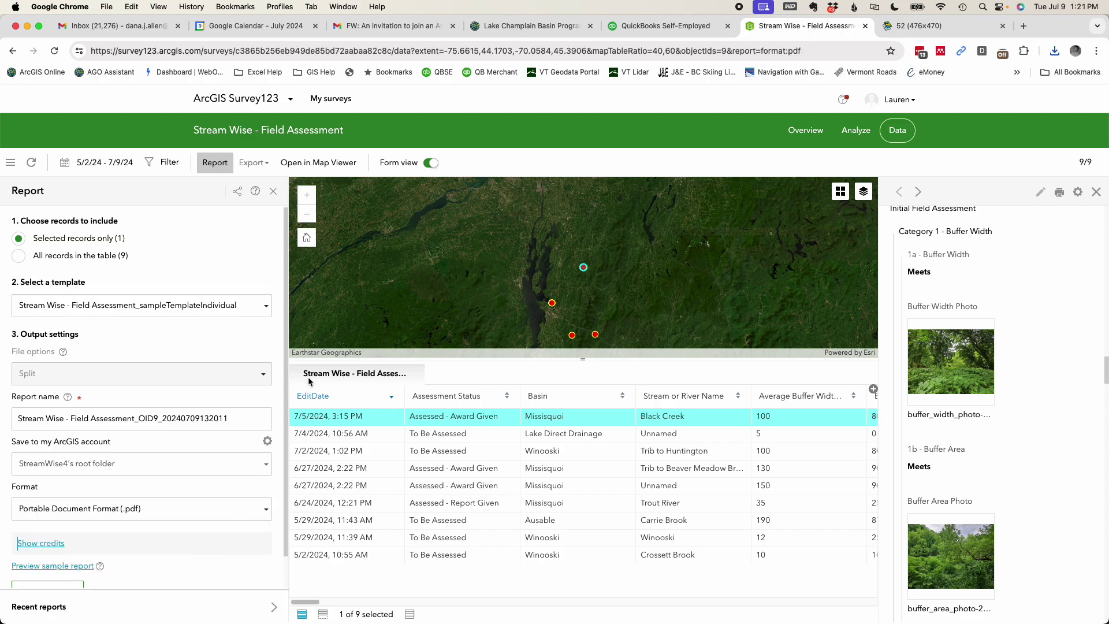
# - Preview a sample of the report, open the downloaded PDF and dismiss the Acrobat offer
pyautogui.scroll(-2, 286, 352)
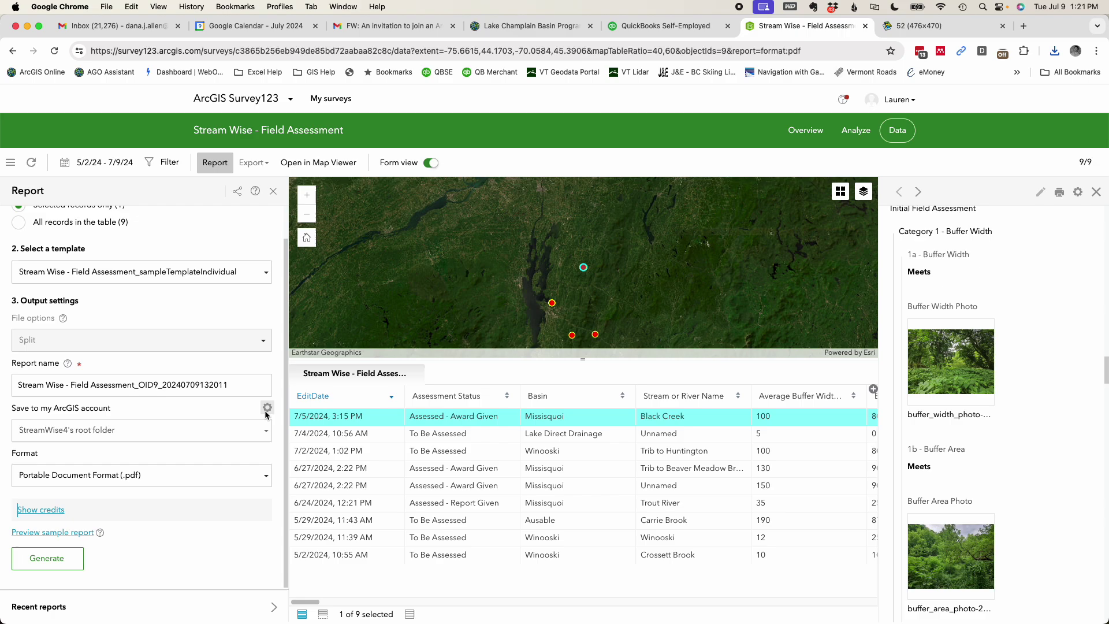
pyautogui.click(23, 567)
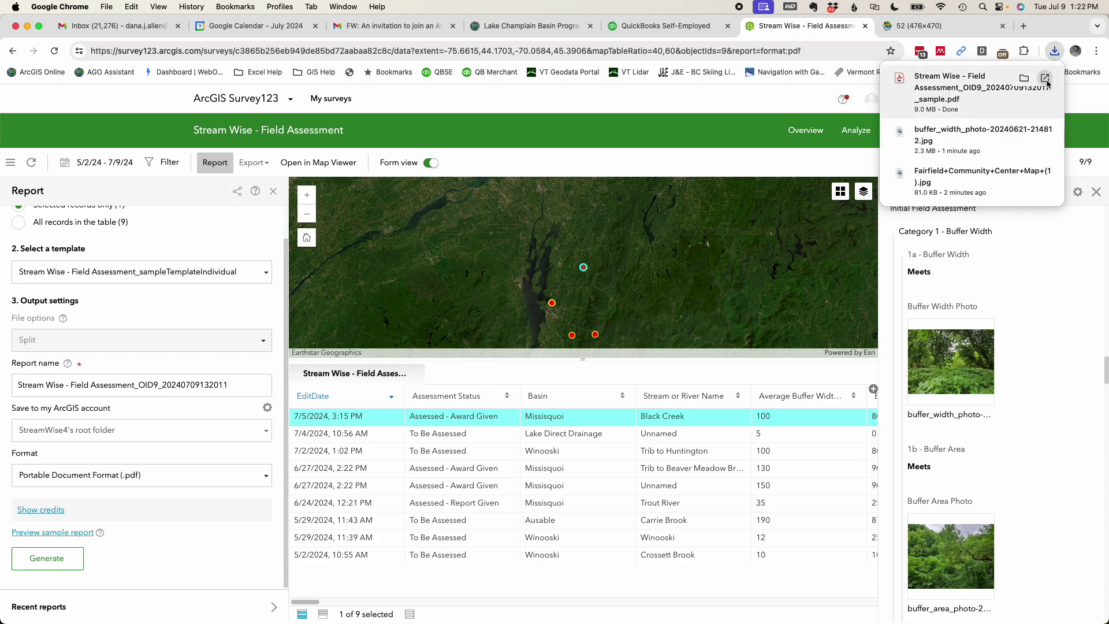
pyautogui.click(1048, 82)
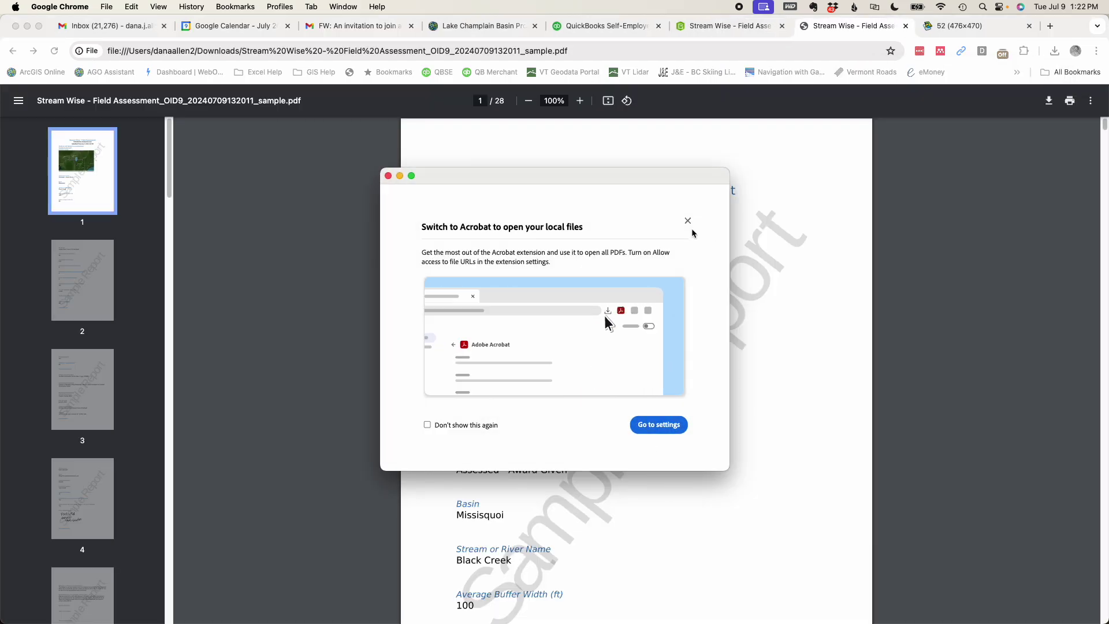
pyautogui.click(388, 176)
# - Read through the sample report PDF, examining its assessment fields, signature and embedded photos from page 1 to the Surface Runoff photo on page 7
pyautogui.scroll(-1, 358, 207)
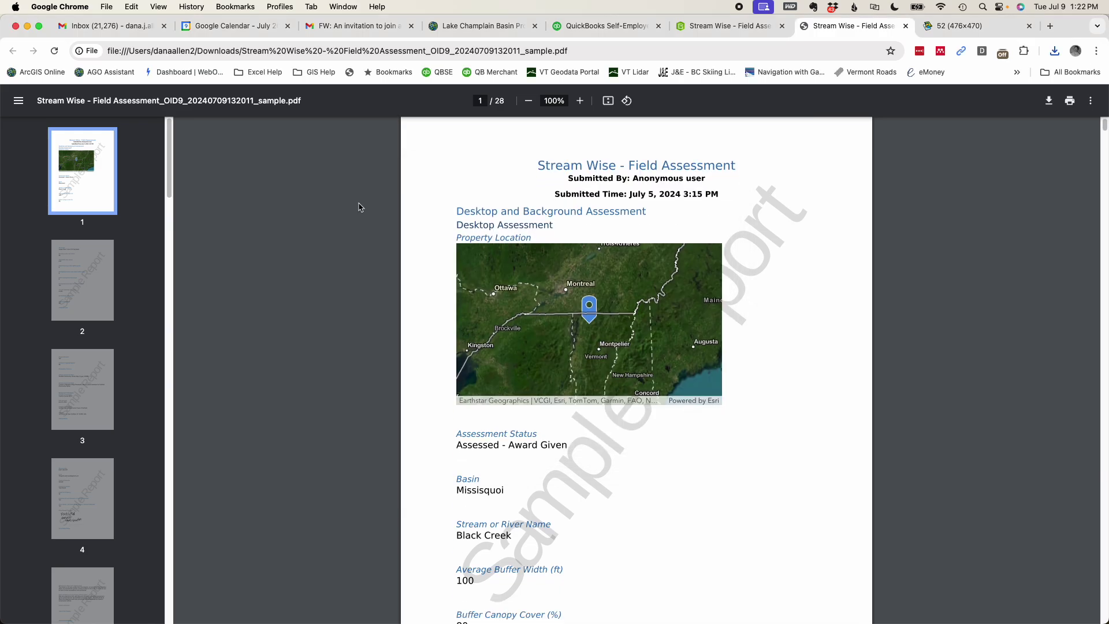
pyautogui.scroll(-1, 358, 207)
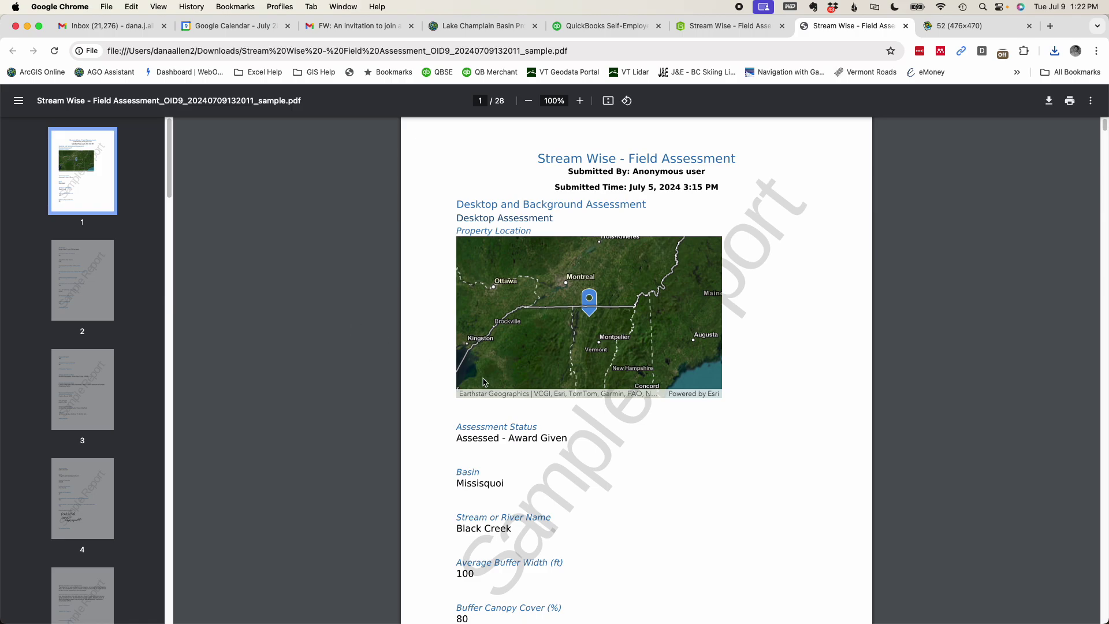
pyautogui.scroll(-10, 485, 381)
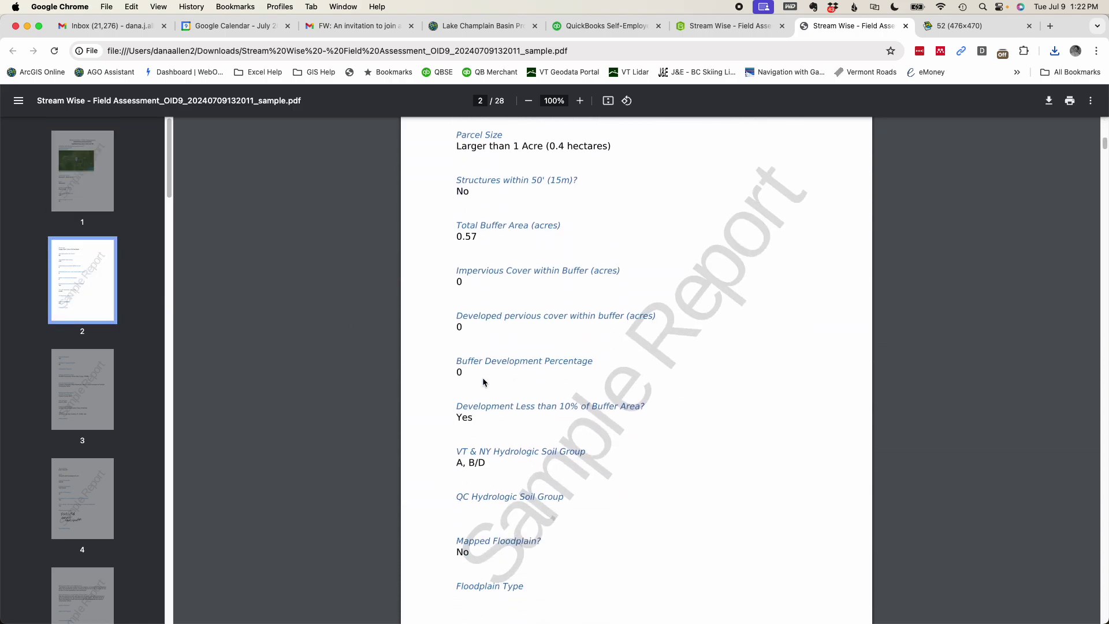
pyautogui.scroll(-1, 484, 382)
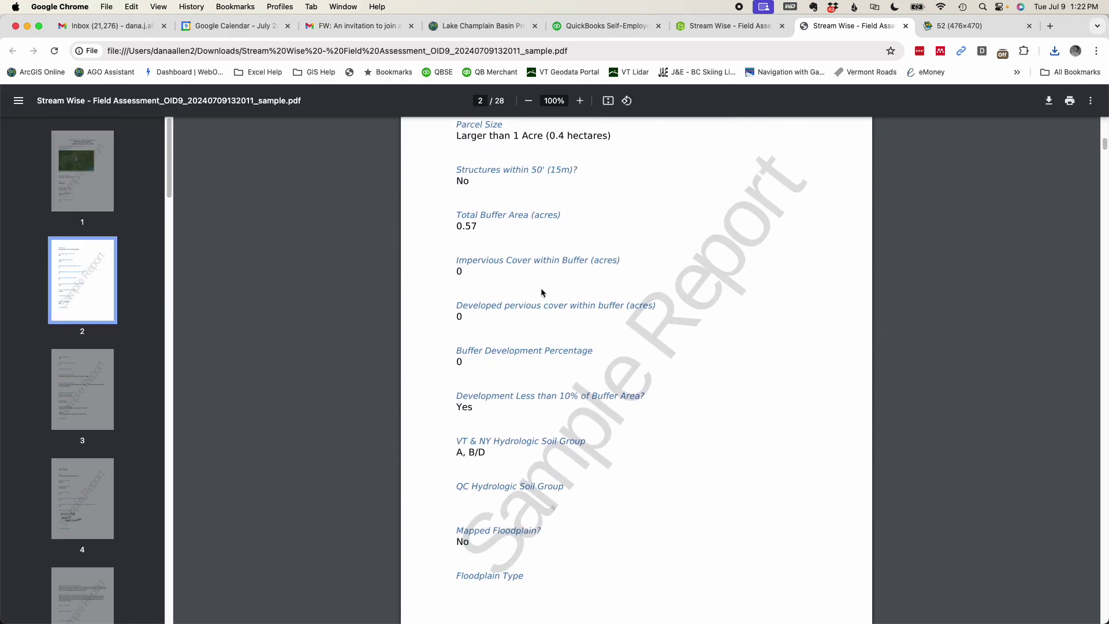
pyautogui.scroll(-6, 543, 316)
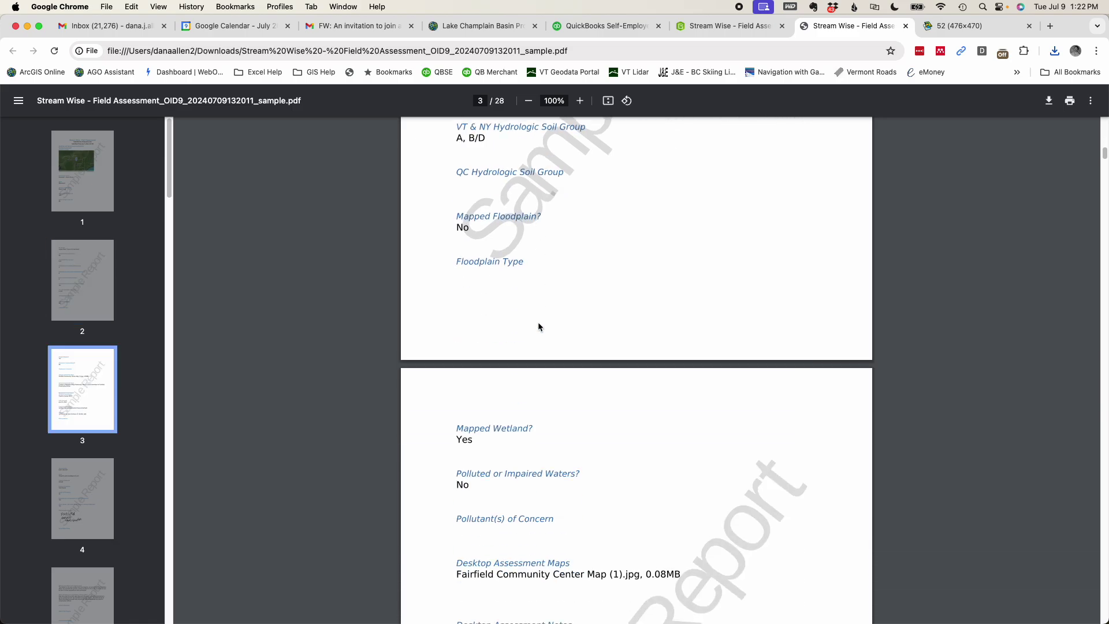
pyautogui.scroll(-7, 539, 331)
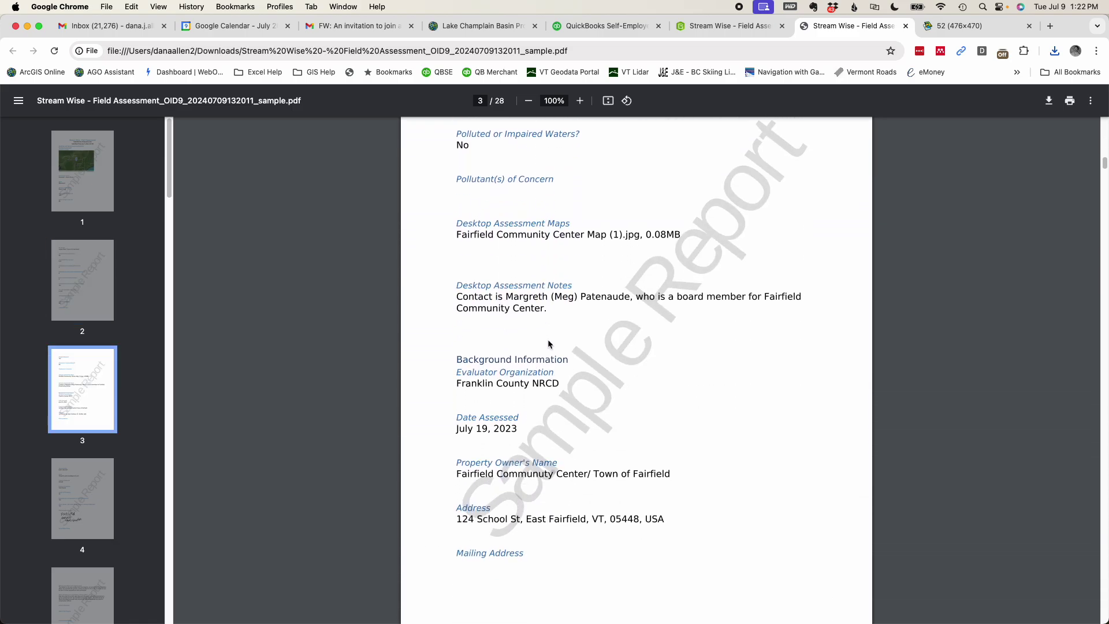
pyautogui.scroll(-8, 549, 341)
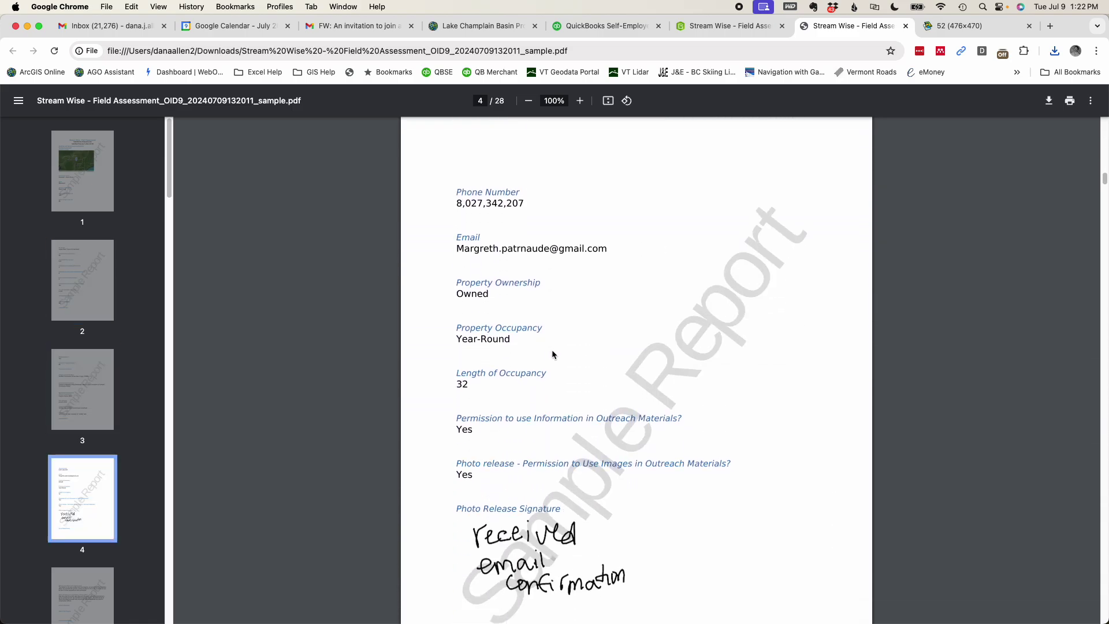
pyautogui.scroll(-18, 555, 356)
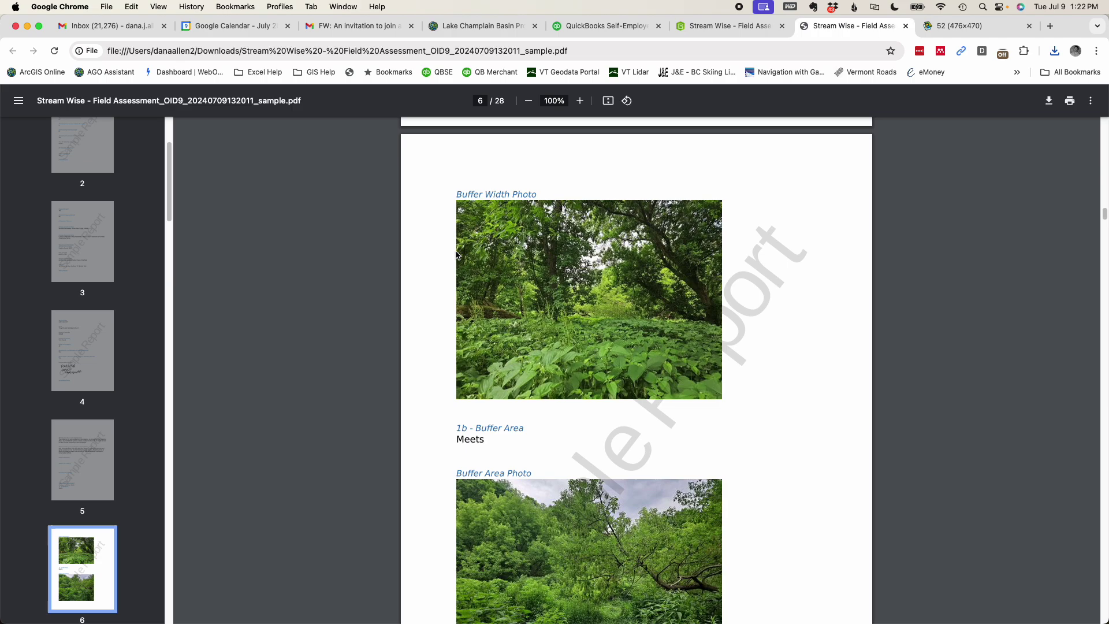
pyautogui.scroll(-3, 621, 336)
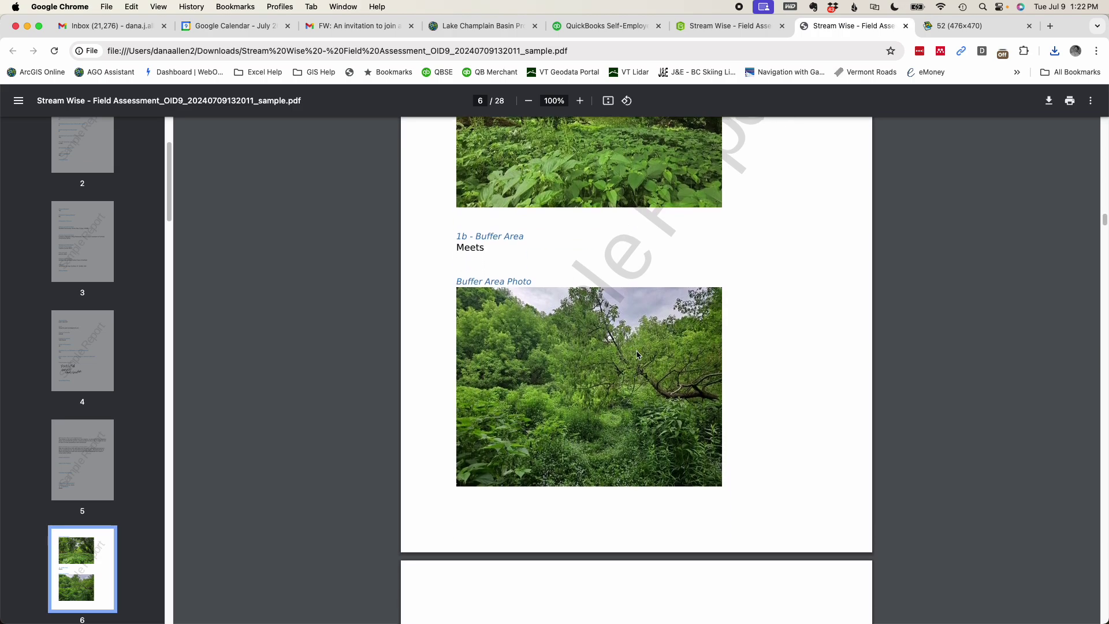
pyautogui.scroll(-3, 636, 355)
pyautogui.scroll(-5, 638, 364)
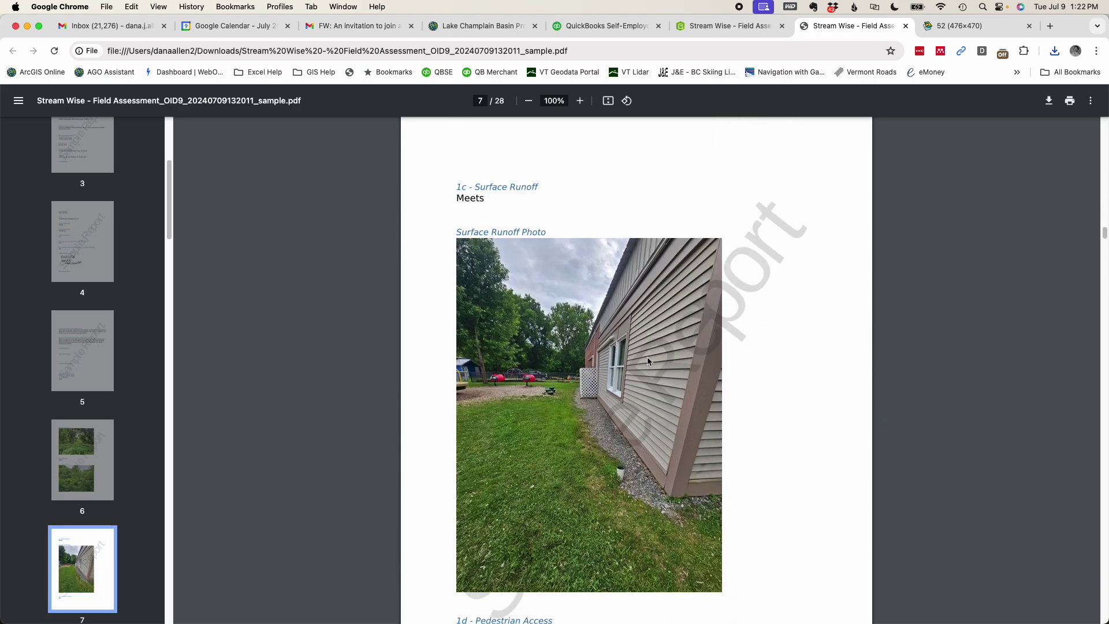
# - Return to the Stream Wise - Field Assessment data page in Survey123 and close the report settings
pyautogui.click(718, 27)
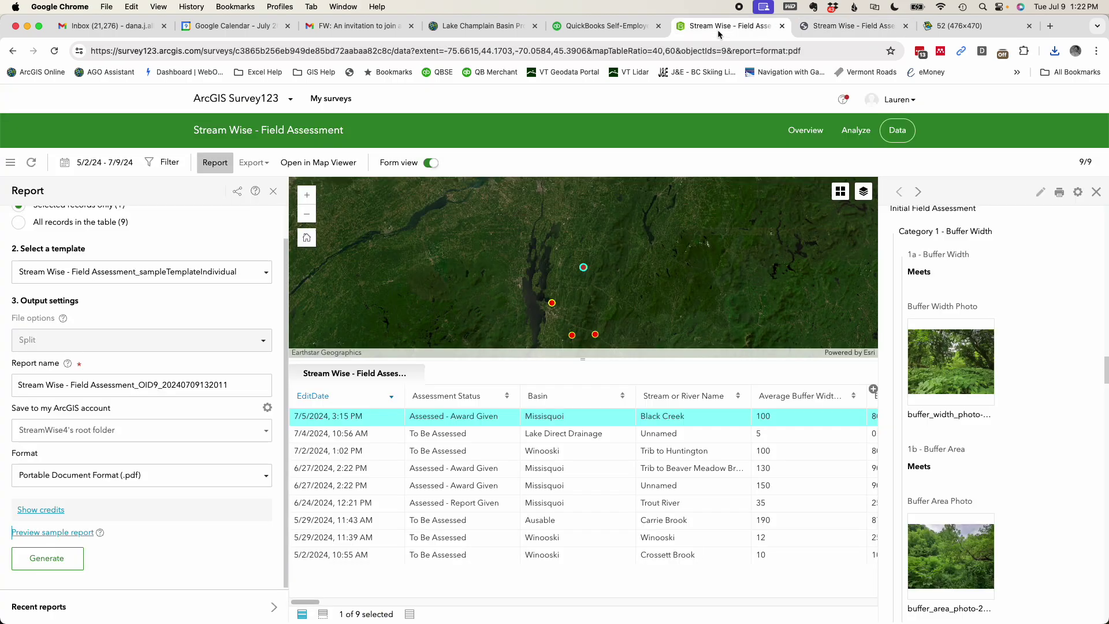
pyautogui.click(274, 194)
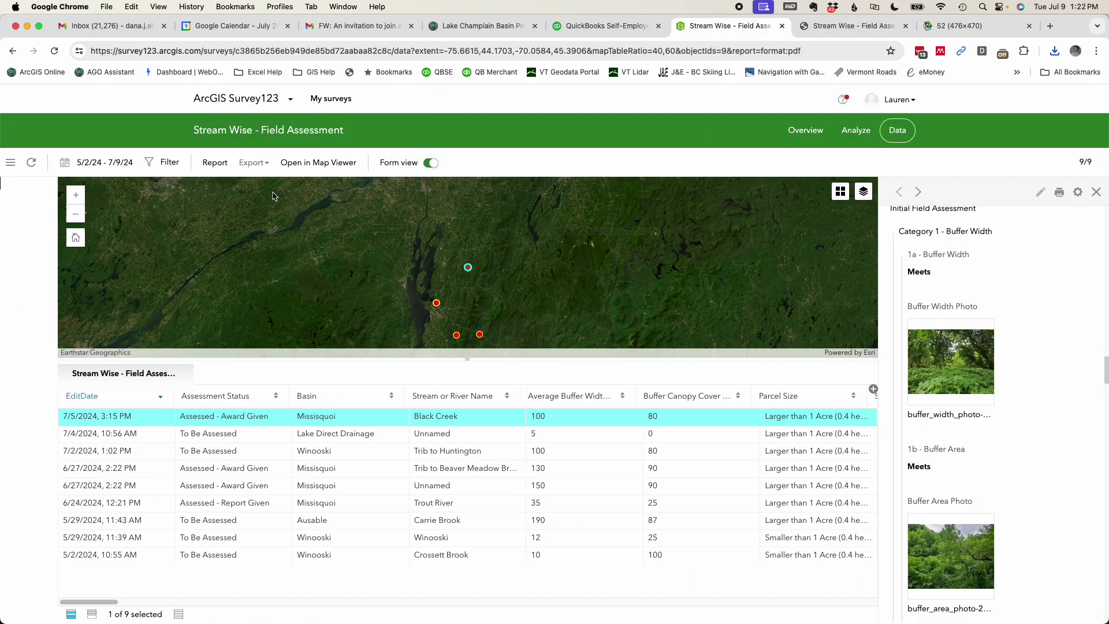